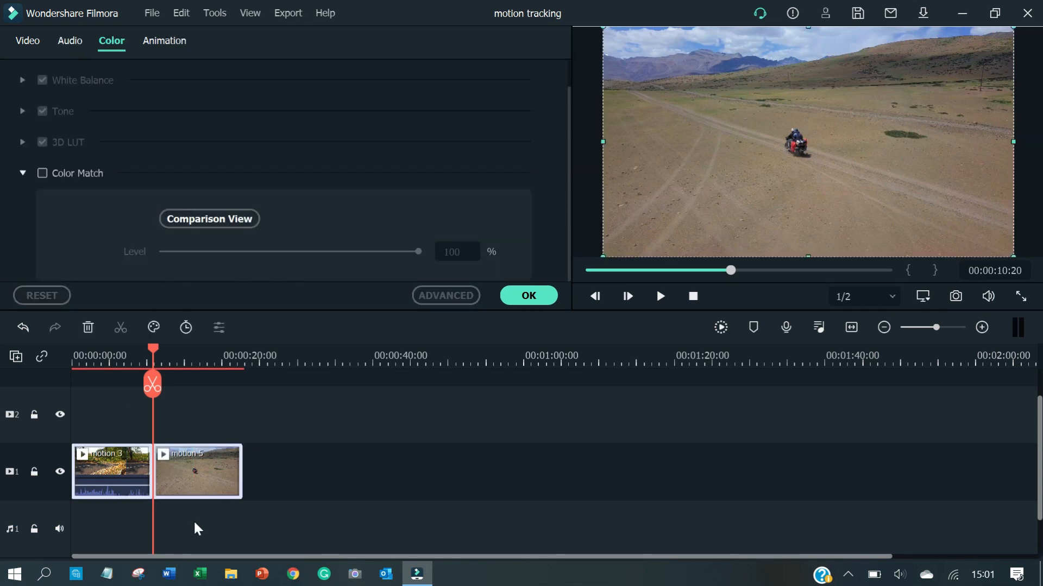
Step: Enable Color Match with the comparison view and match the motion 5 clip to the motion 3 road frame at 00:00:10
{"action": "left_click", "coordinate": [42, 172]}
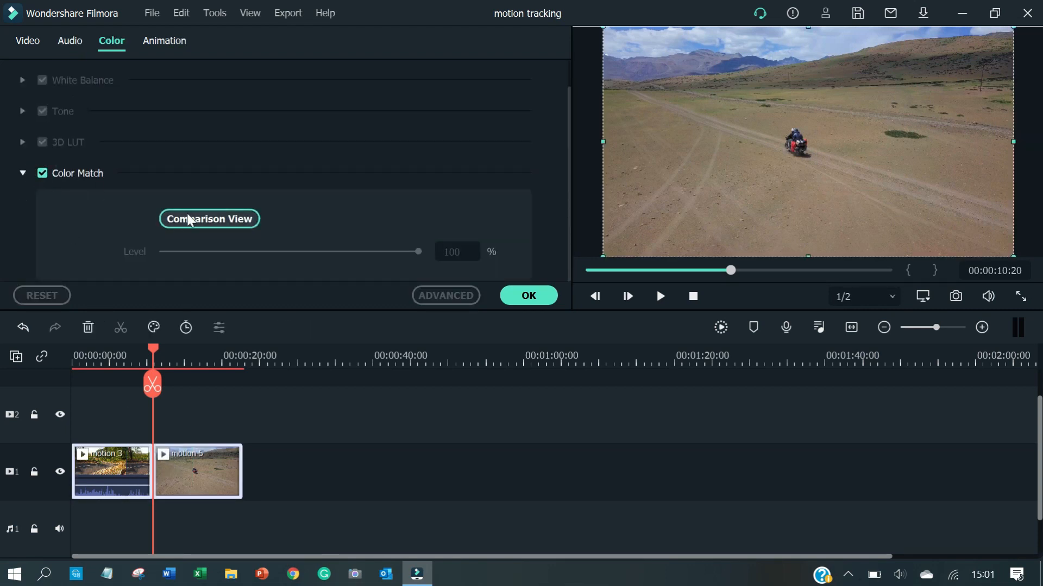
{"action": "left_click", "coordinate": [202, 220]}
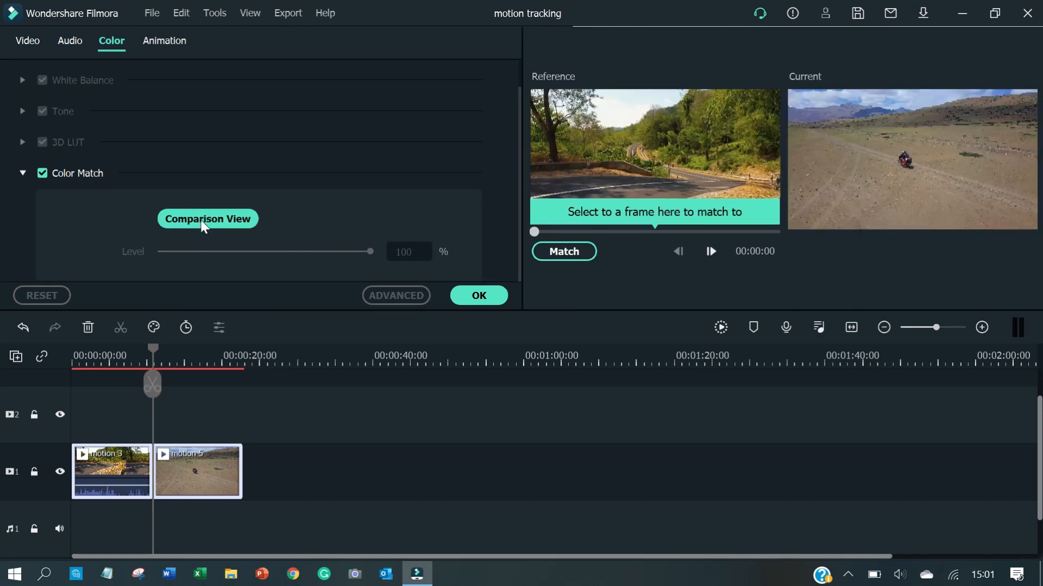
{"action": "left_click_drag", "start_coordinate": [543, 232], "coordinate": [686, 240]}
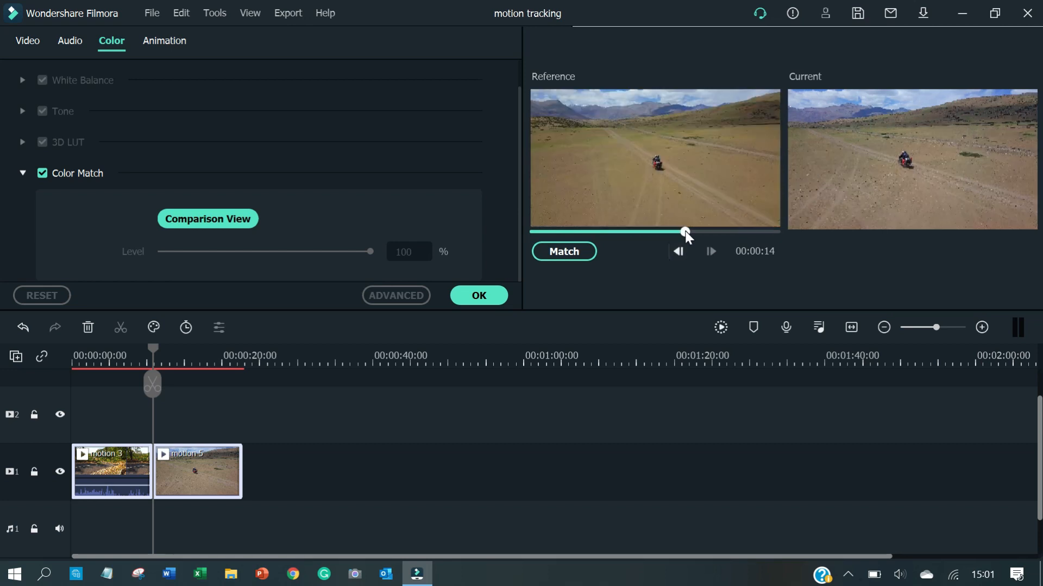
{"action": "left_click_drag", "start_coordinate": [657, 231], "coordinate": [643, 230]}
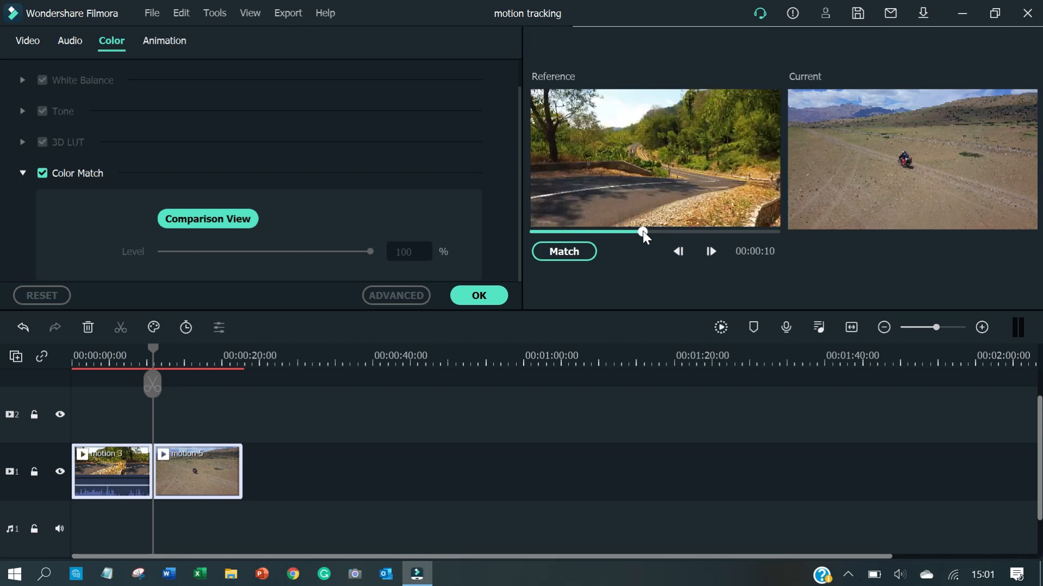
{"action": "left_click", "coordinate": [576, 251]}
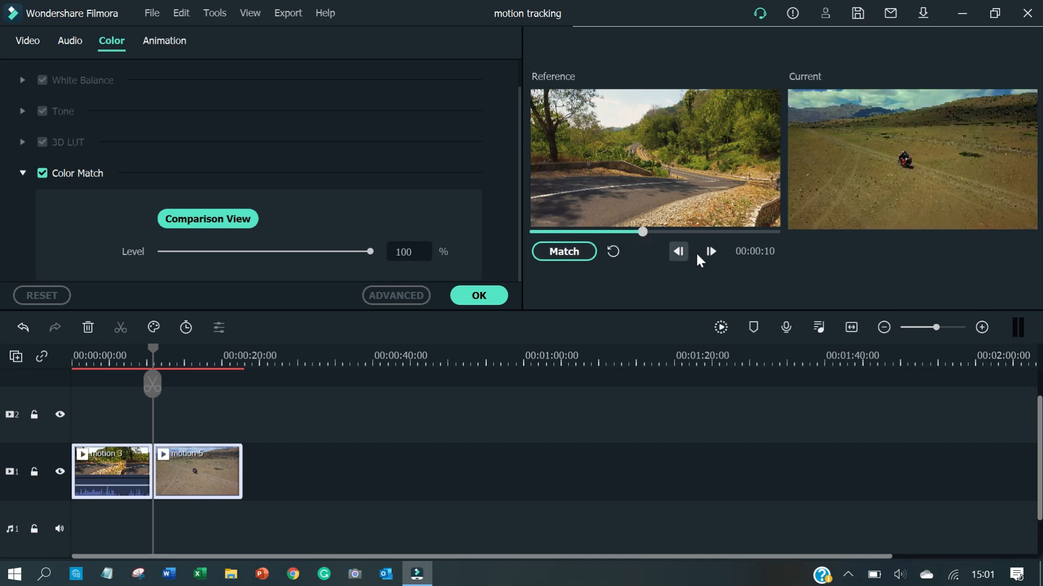
Step: Set the Color Match level to 49%, compare the reference frames, and apply the color settings
{"action": "left_click", "coordinate": [711, 251]}
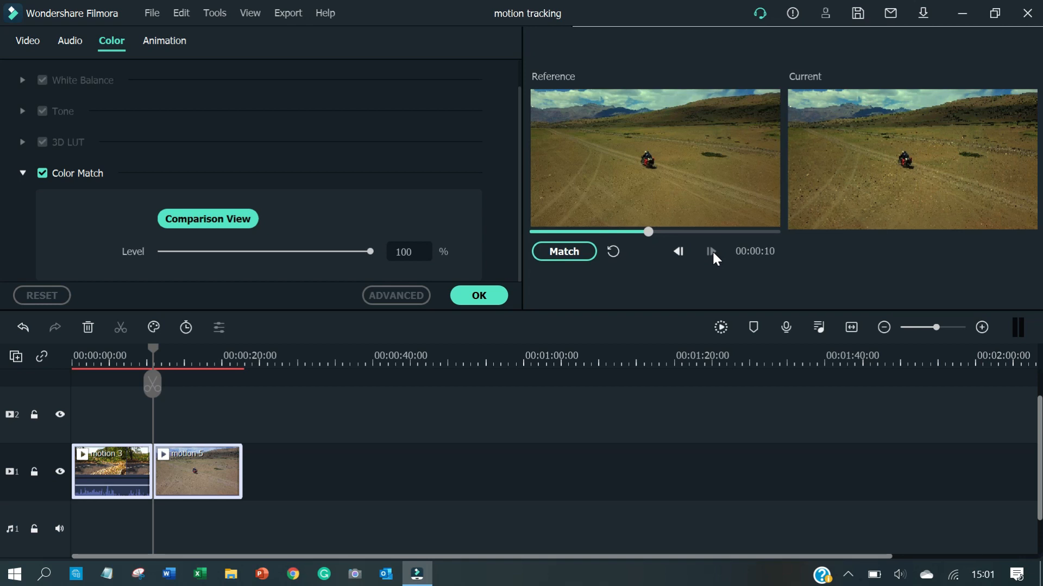
{"action": "left_click_drag", "start_coordinate": [367, 253], "coordinate": [264, 252]}
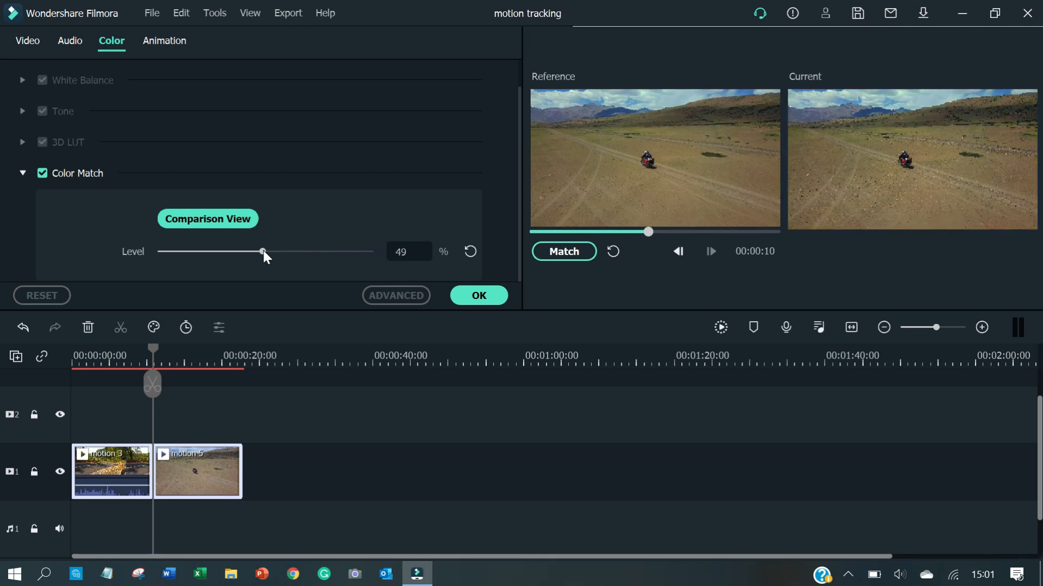
{"action": "left_click", "coordinate": [589, 230]}
{"action": "left_click", "coordinate": [711, 252]}
{"action": "left_click", "coordinate": [485, 292]}
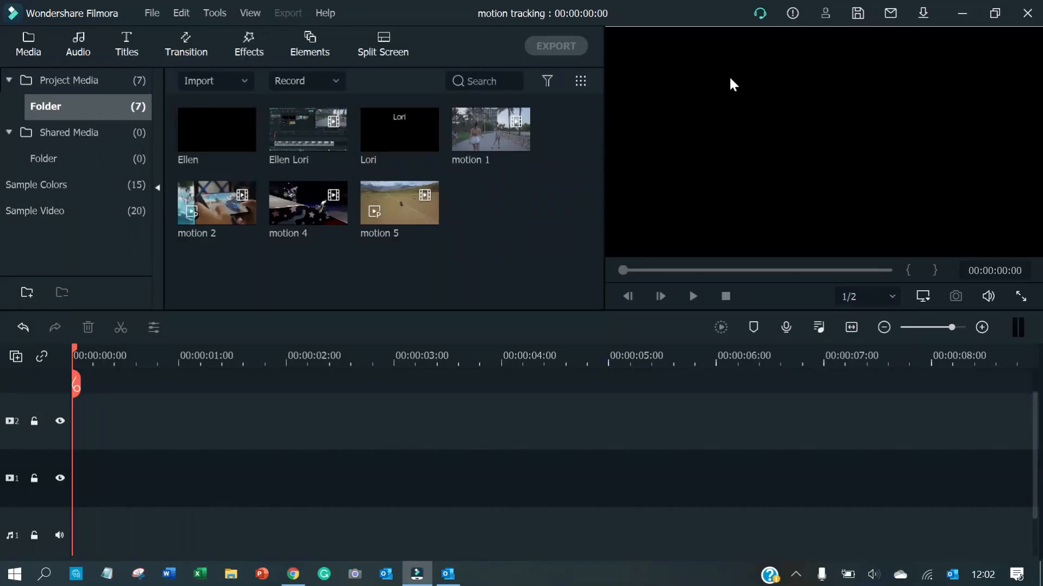
Step: Place the motion 5 clip at the start of video track 1 and motion-track the motorcycle with a tight tracking box
{"action": "left_click_drag", "start_coordinate": [398, 204], "coordinate": [368, 482]}
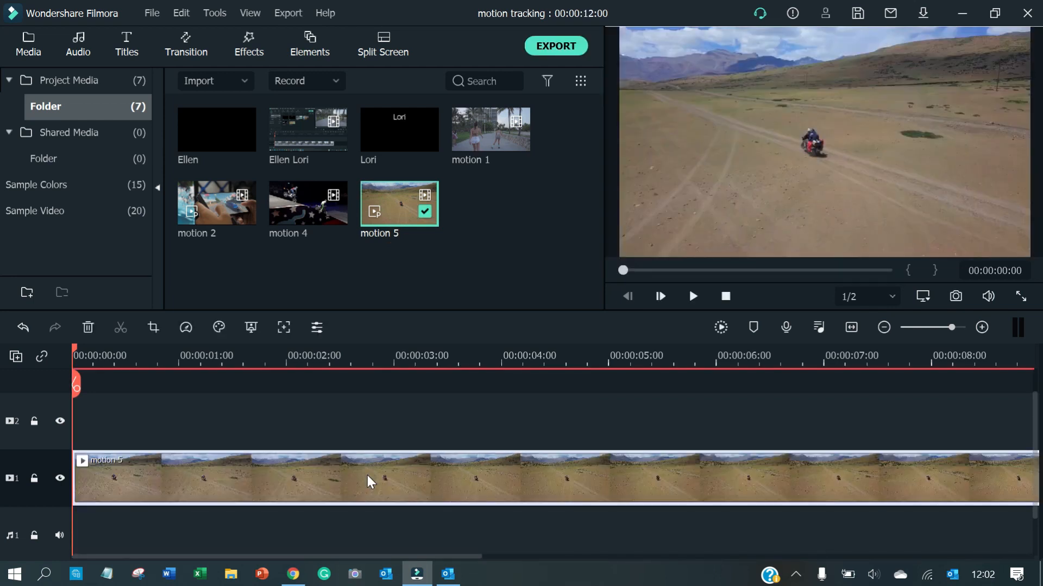
{"action": "left_click", "coordinate": [284, 328]}
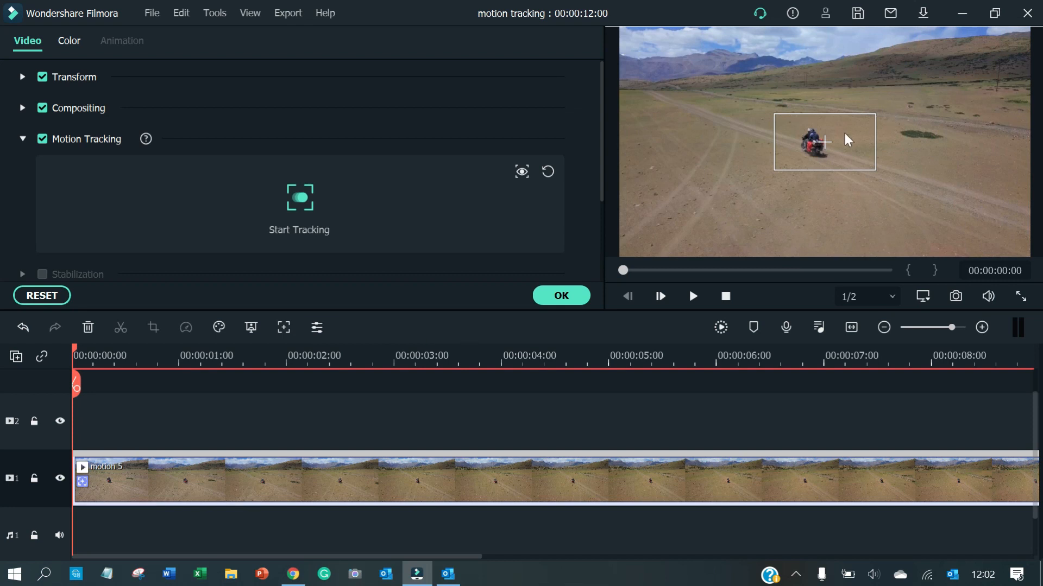
{"action": "left_click", "coordinate": [868, 140]}
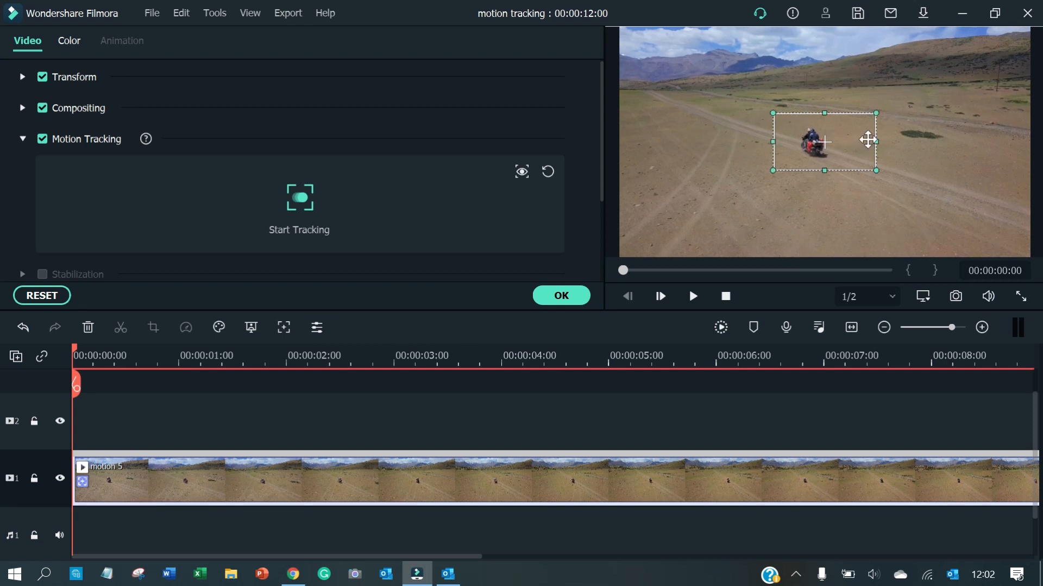
{"action": "left_click_drag", "start_coordinate": [868, 140], "coordinate": [813, 141]}
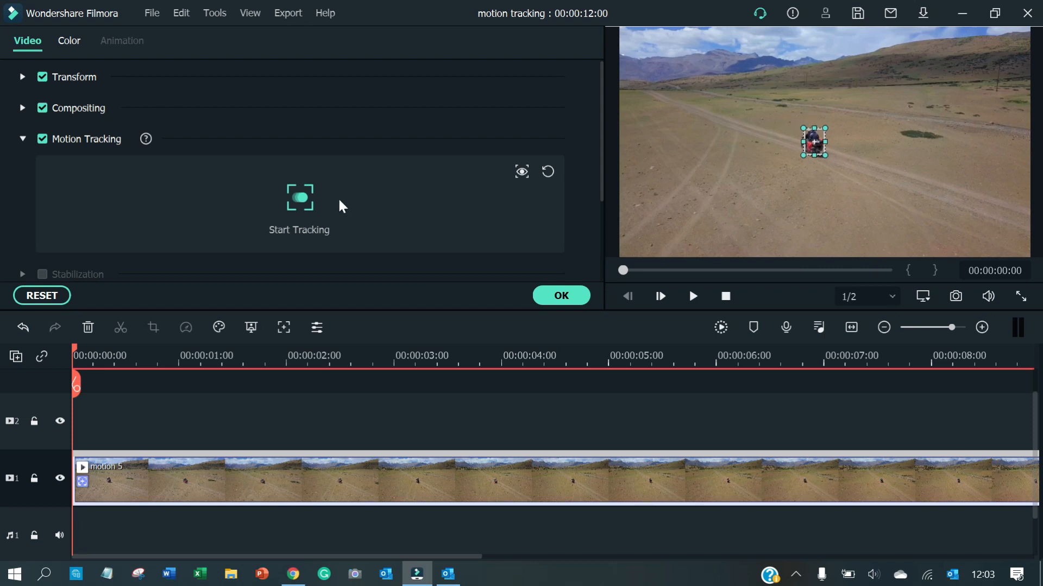
{"action": "left_click", "coordinate": [301, 199]}
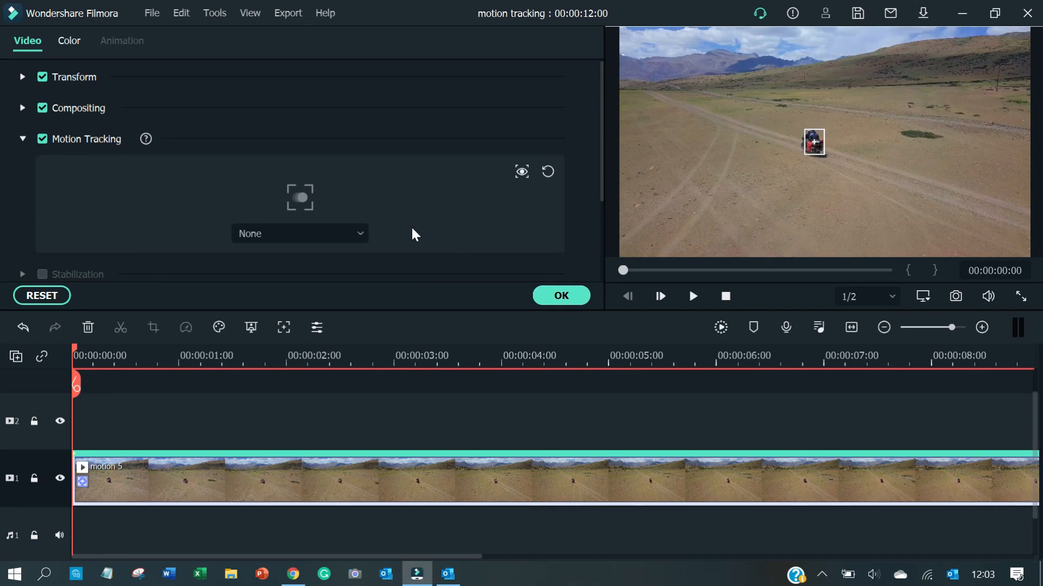
{"action": "left_click", "coordinate": [361, 234]}
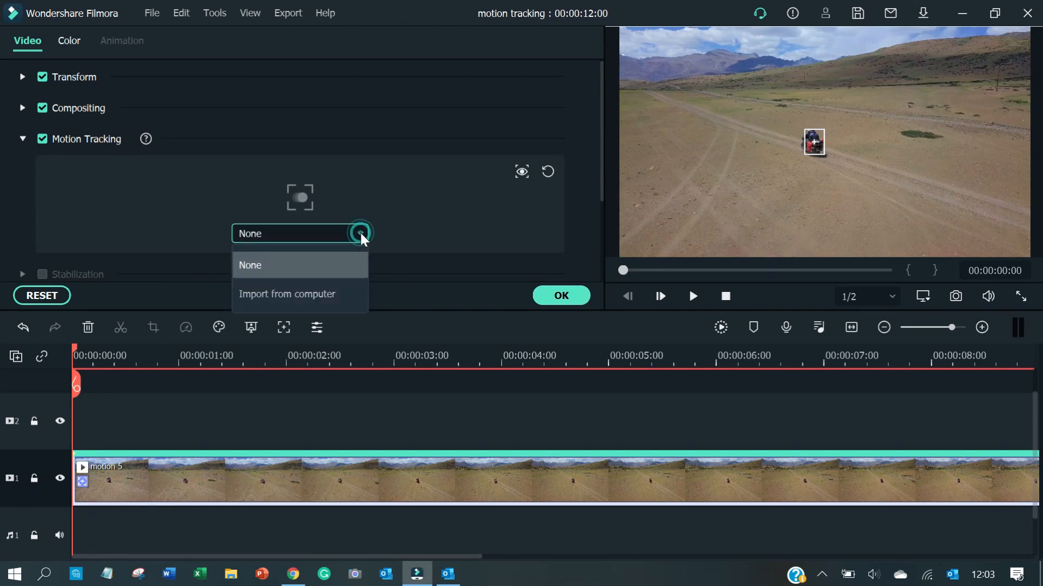
{"action": "left_click", "coordinate": [584, 297]}
{"action": "left_click", "coordinate": [559, 296]}
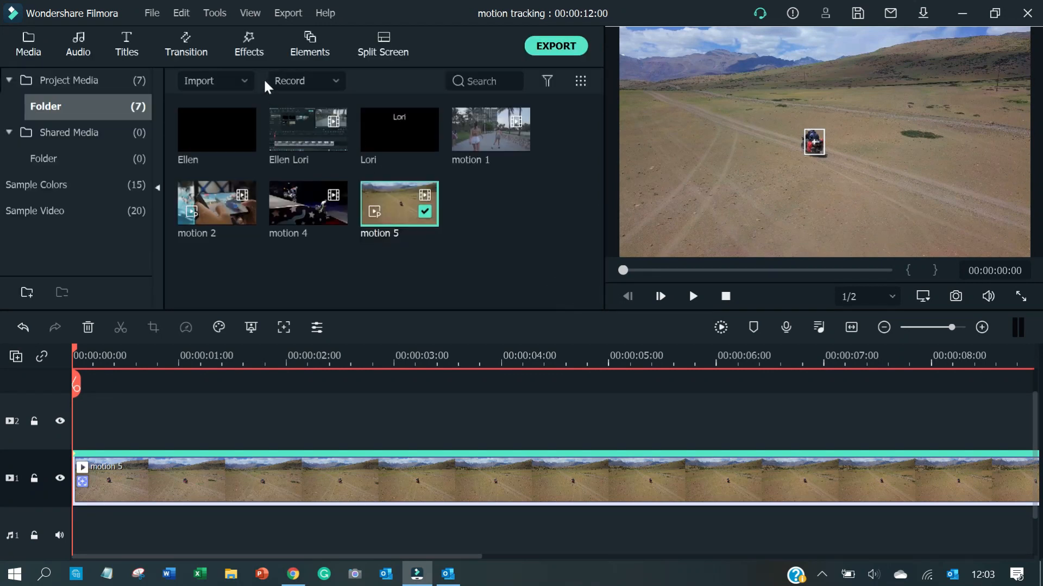
Step: Add the Element Travel 2 graphic at the start of video track 2, shrink it and place it just above the motorcycle
{"action": "left_click", "coordinate": [308, 46]}
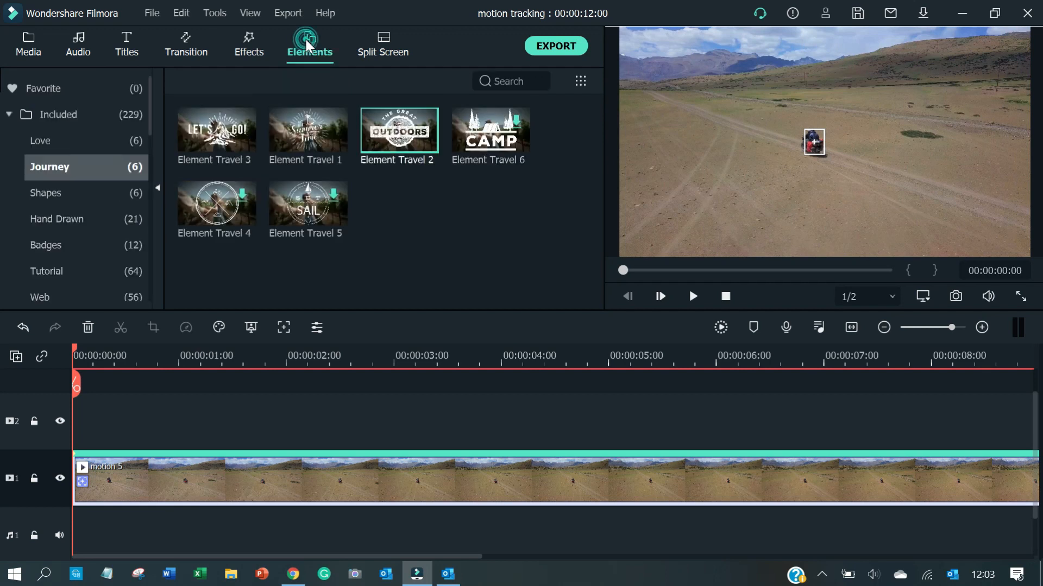
{"action": "left_click_drag", "start_coordinate": [395, 132], "coordinate": [81, 424]}
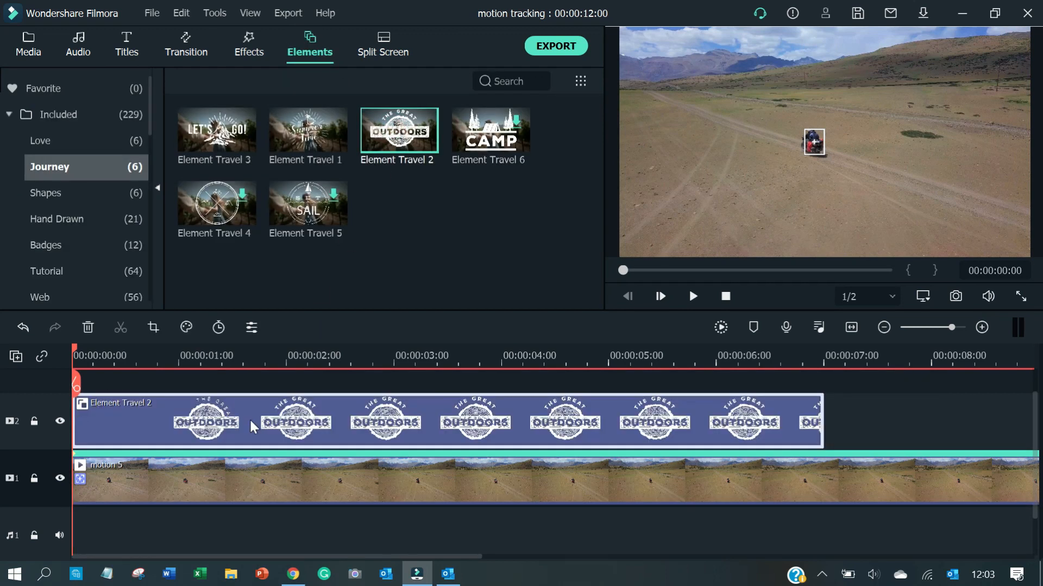
{"action": "double_click", "coordinate": [253, 427]}
{"action": "left_click_drag", "start_coordinate": [628, 254], "coordinate": [812, 94]}
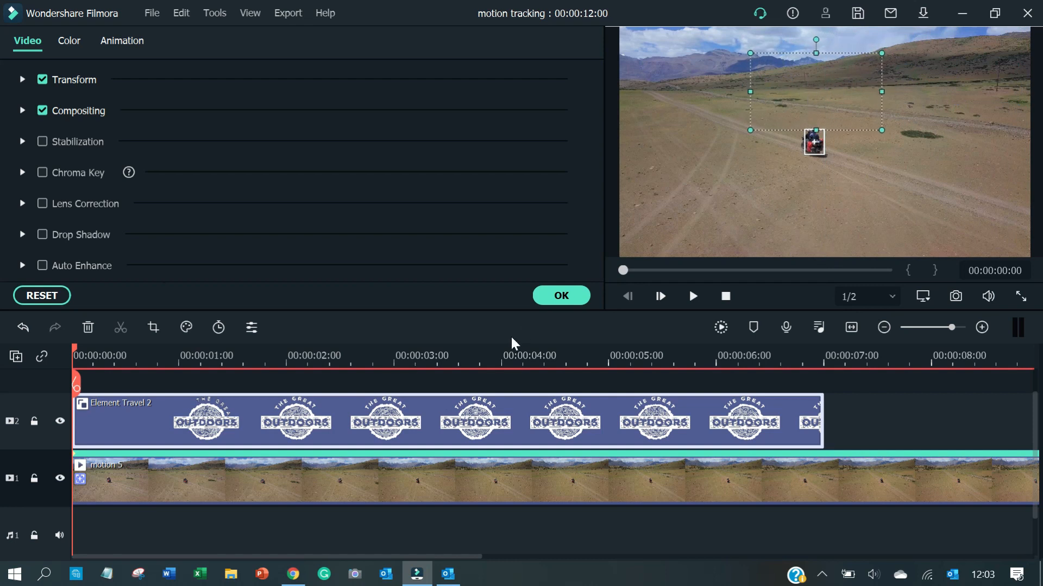
{"action": "left_click", "coordinate": [564, 299]}
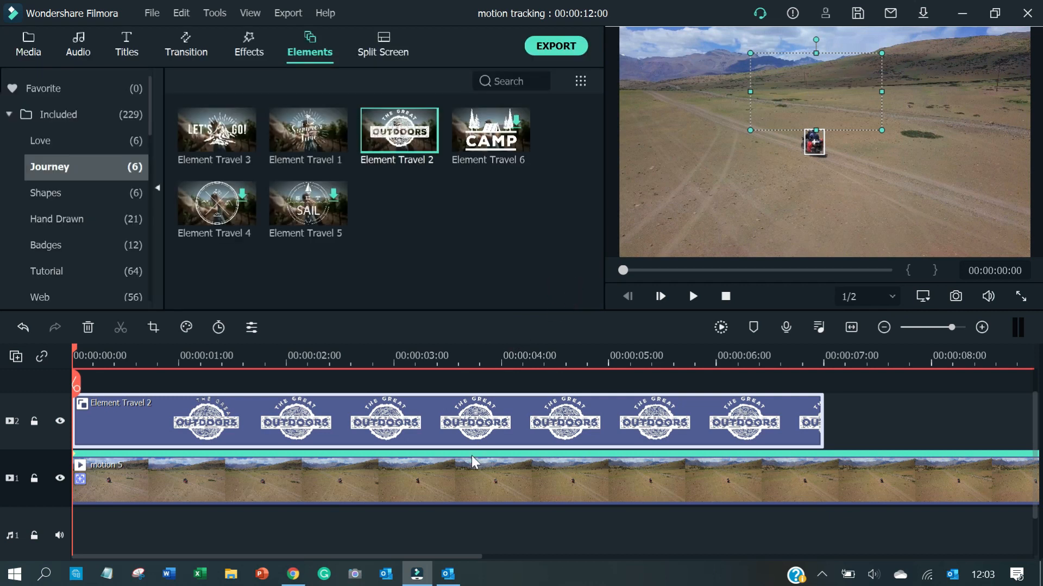
Step: Link Element Travel 2 to the motion tracking of the motion 5 clip and play back the tracked result
{"action": "left_click", "coordinate": [457, 486]}
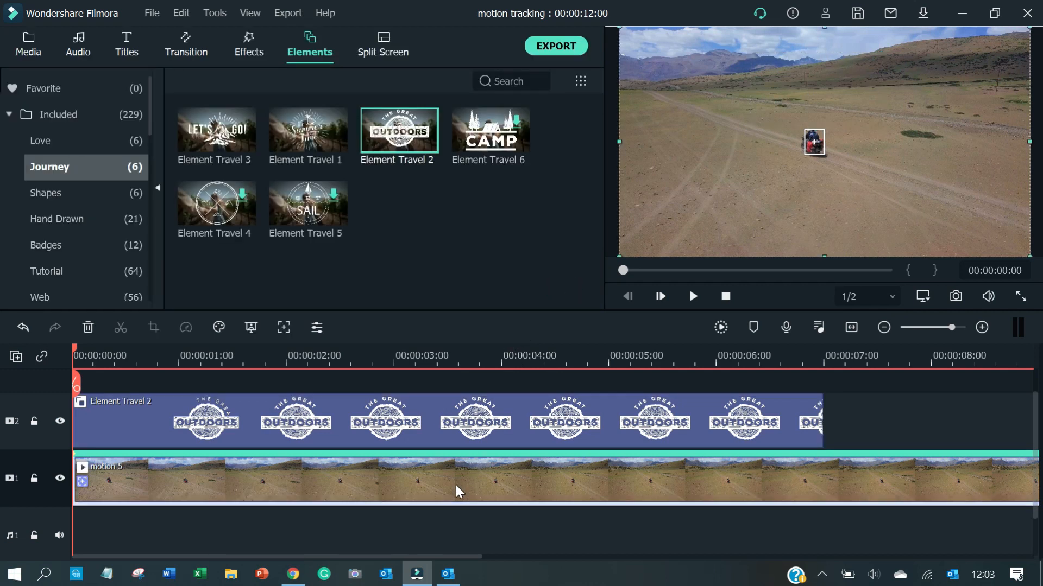
{"action": "left_click", "coordinate": [284, 328]}
{"action": "left_click", "coordinate": [329, 239]}
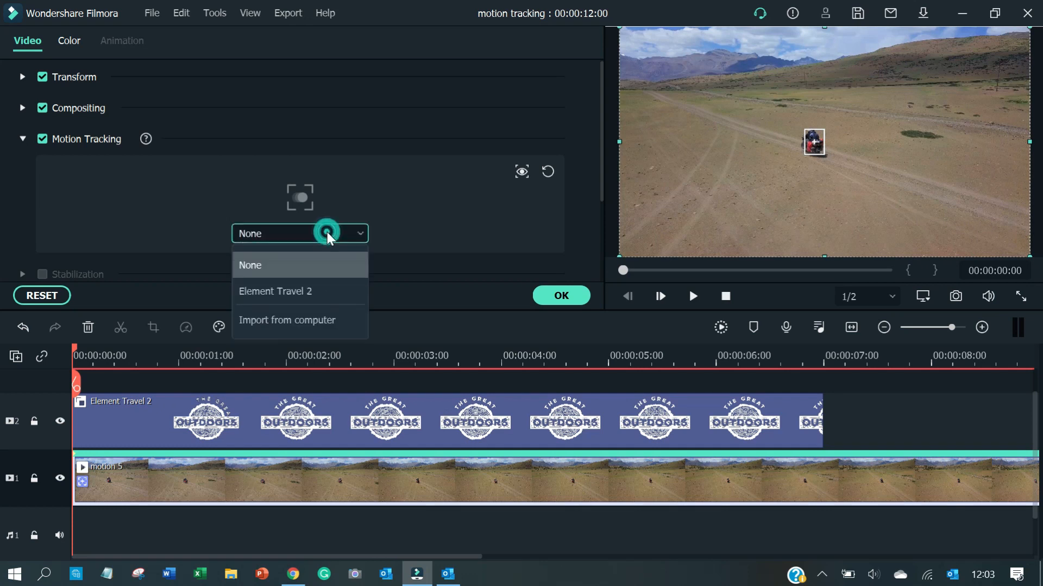
{"action": "left_click", "coordinate": [315, 292]}
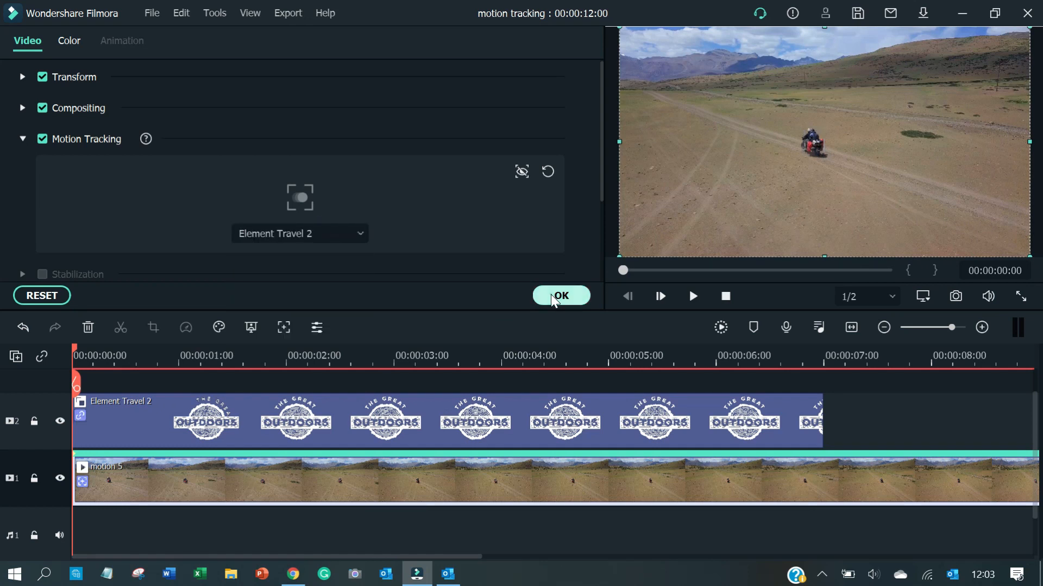
{"action": "left_click", "coordinate": [549, 297]}
{"action": "key", "text": "space"}
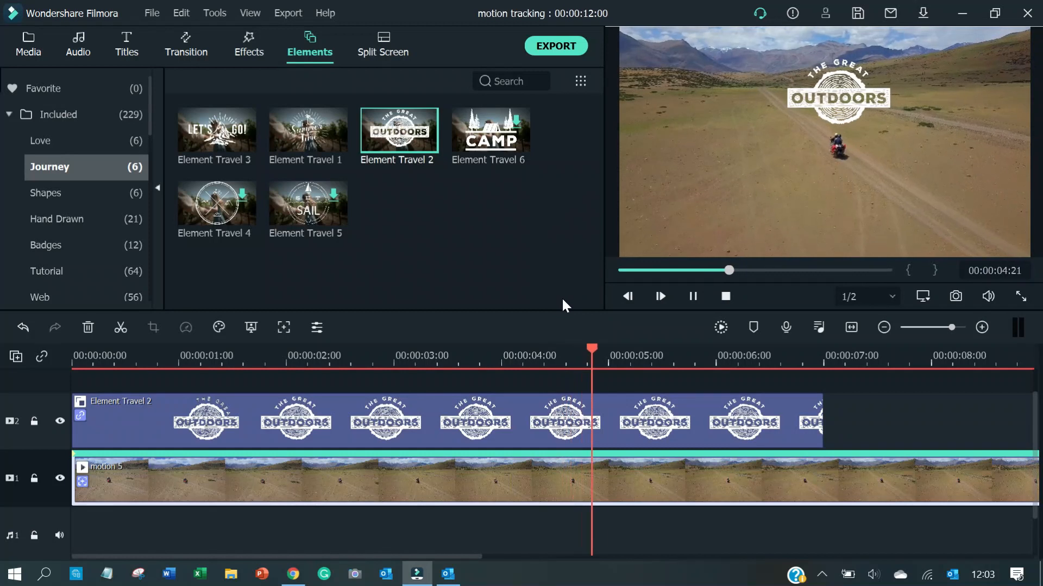
{"action": "left_click", "coordinate": [691, 302]}
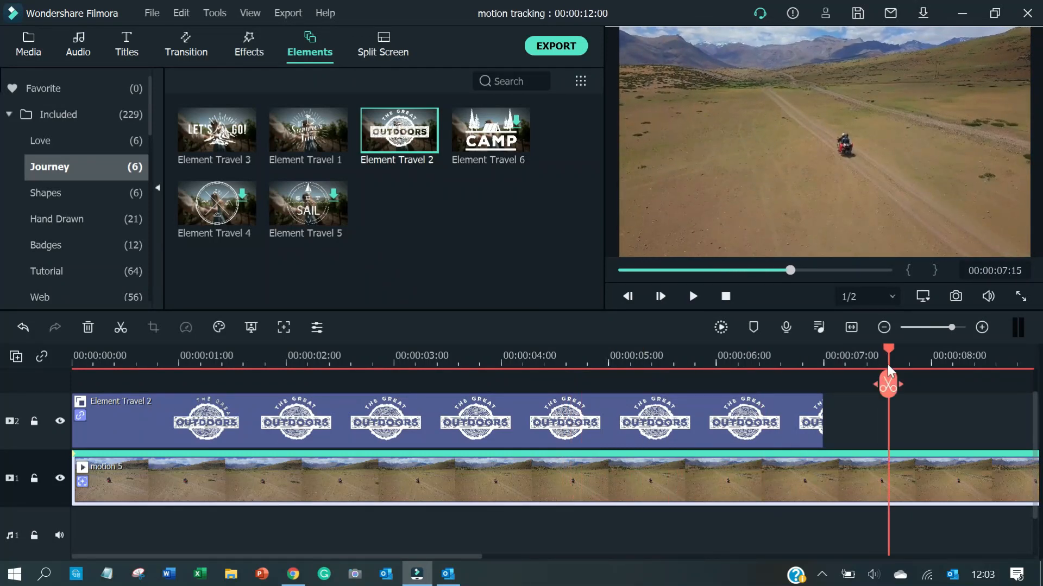
Step: Split the motion 5 clip at 00:00:07:04, just after the end of the Element Travel 2 graphic
{"action": "left_click_drag", "start_coordinate": [889, 350], "coordinate": [876, 355]}
{"action": "left_click", "coordinate": [841, 359]}
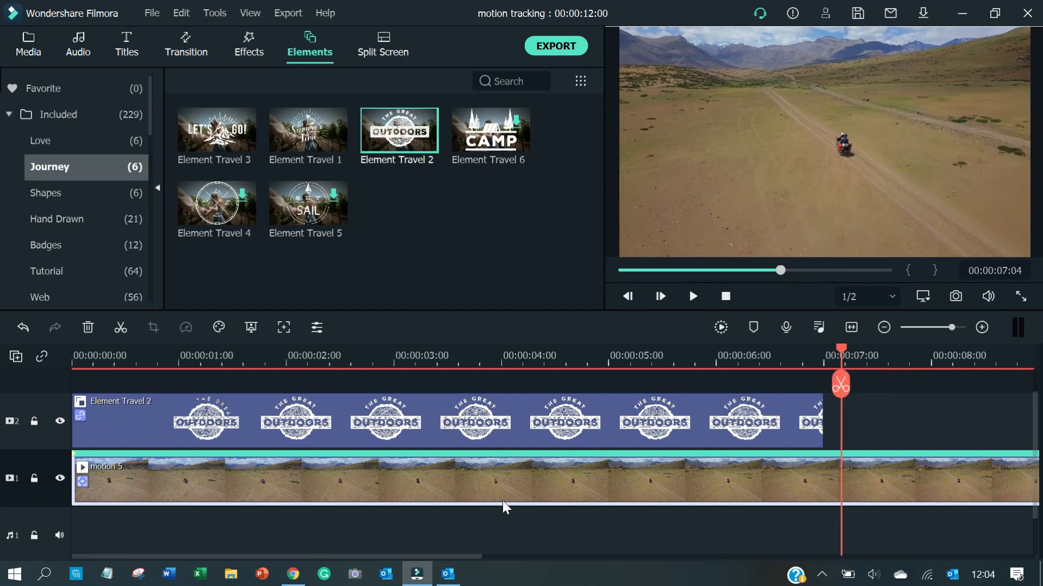
{"action": "left_click_drag", "start_coordinate": [476, 557], "coordinate": [630, 562]}
{"action": "left_click", "coordinate": [495, 385]}
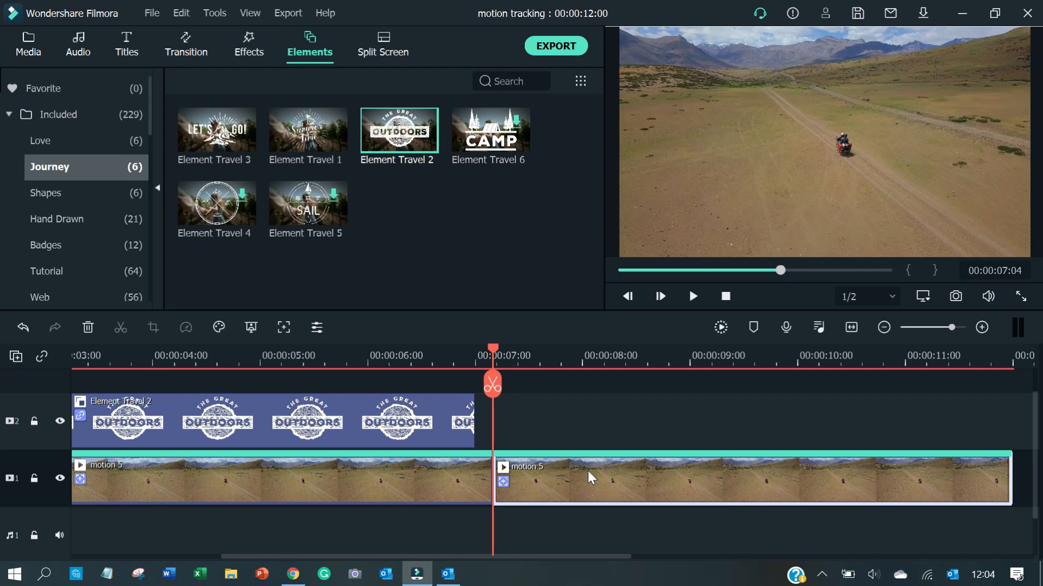
Step: Show the motion tracking box on the second part of the motion 5 clip and confirm
{"action": "left_click", "coordinate": [283, 328]}
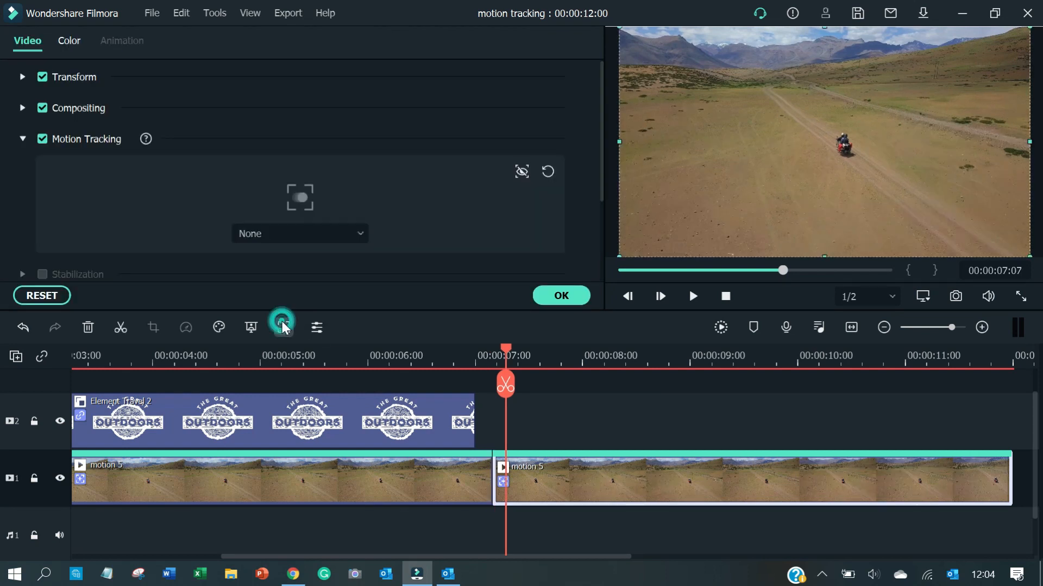
{"action": "left_click", "coordinate": [523, 173]}
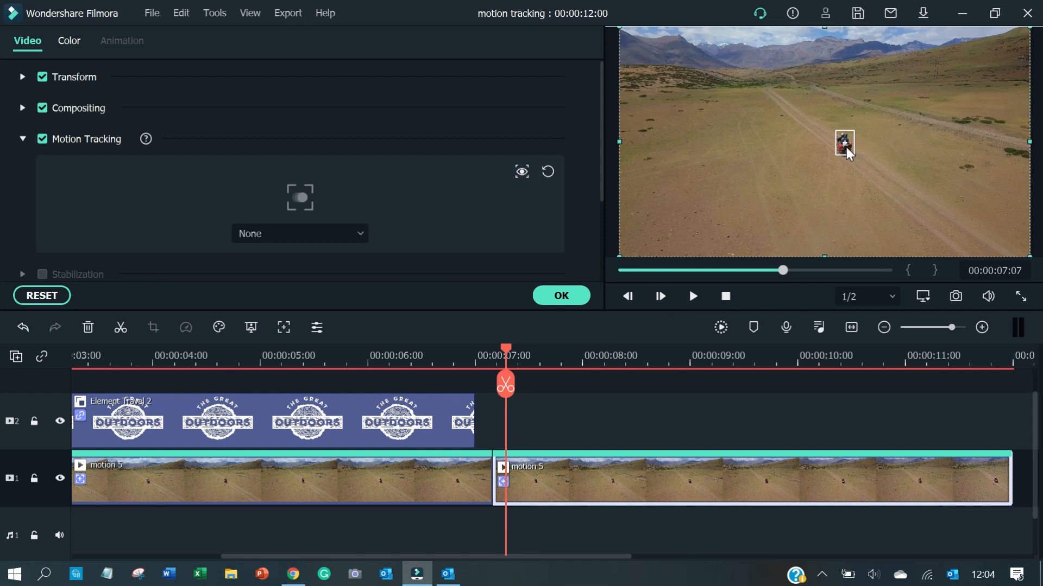
{"action": "left_click", "coordinate": [565, 299]}
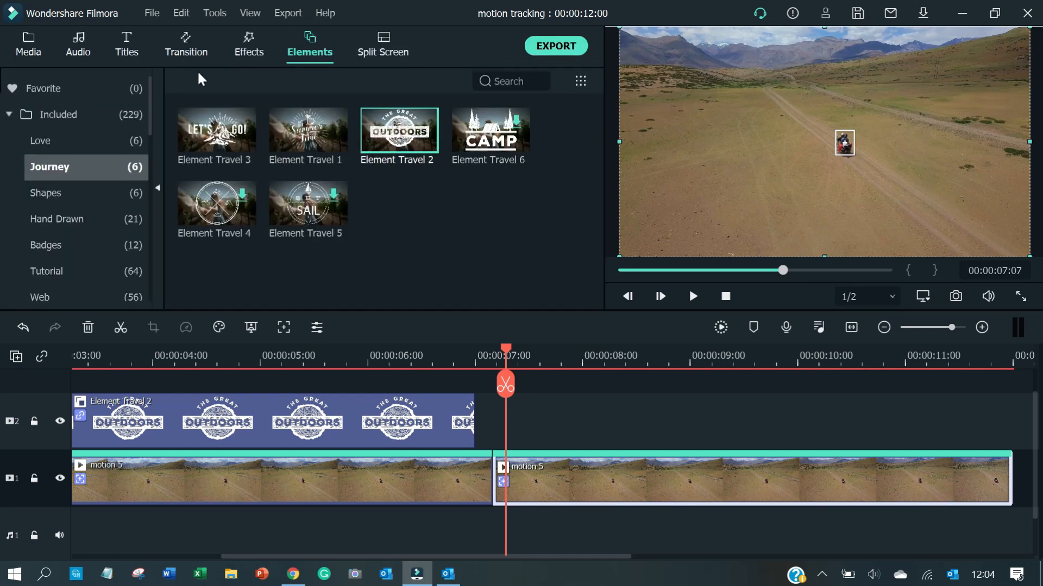
Step: Add the Spread The Love element from the Fun category to video track 2 at the start of the second motion 5 segment
{"action": "left_click_drag", "start_coordinate": [150, 98], "coordinate": [151, 223]}
{"action": "left_click", "coordinate": [87, 169]}
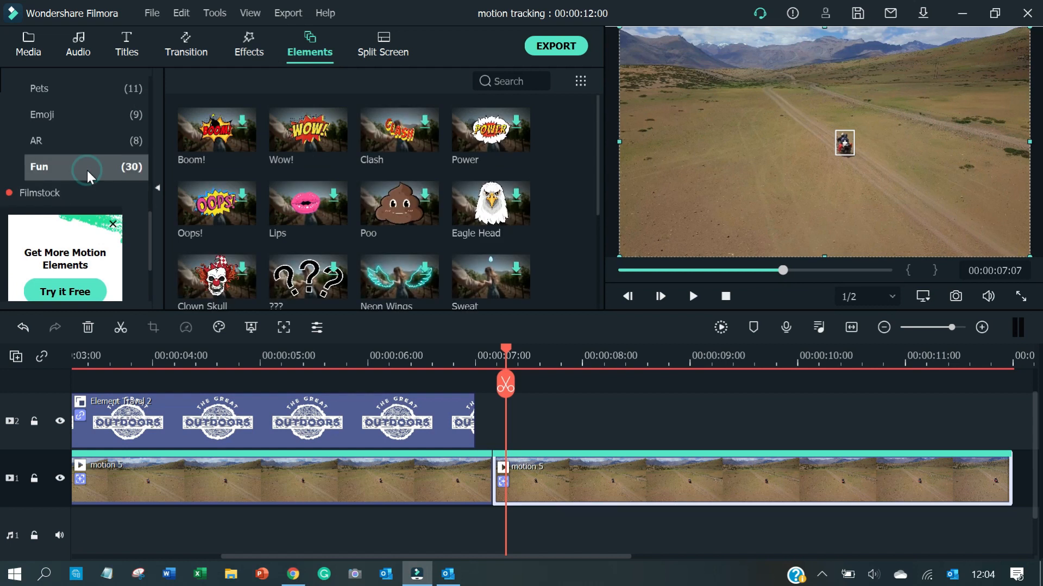
{"action": "left_click_drag", "start_coordinate": [598, 157], "coordinate": [596, 297]}
{"action": "mouse_move", "coordinate": [325, 190]}
{"action": "left_click_drag", "start_coordinate": [319, 187], "coordinate": [505, 421]}
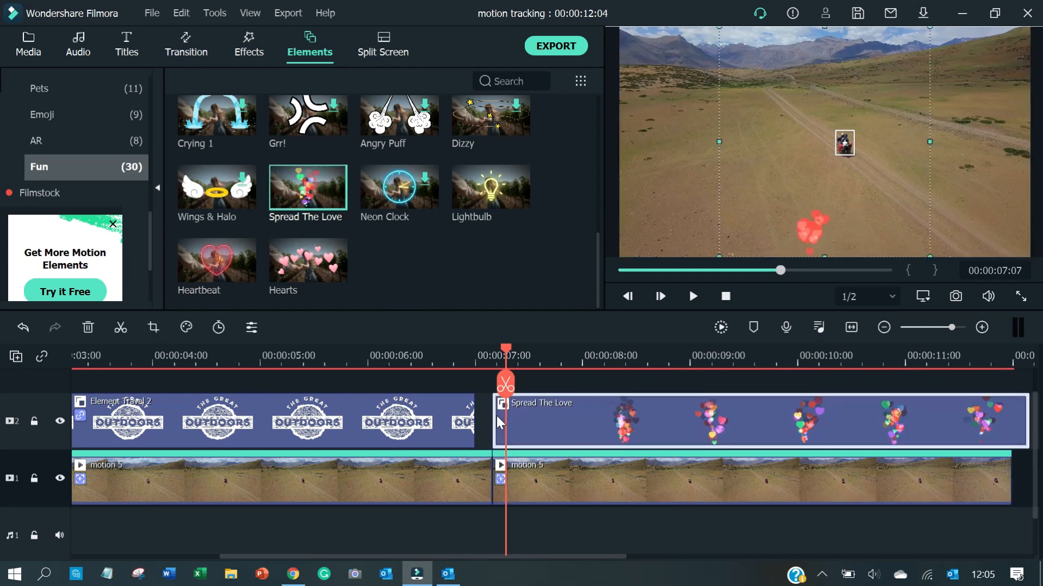
Step: Scale down the Spread The Love element and position it directly above the motorcycle's tracking box
{"action": "double_click", "coordinate": [680, 424]}
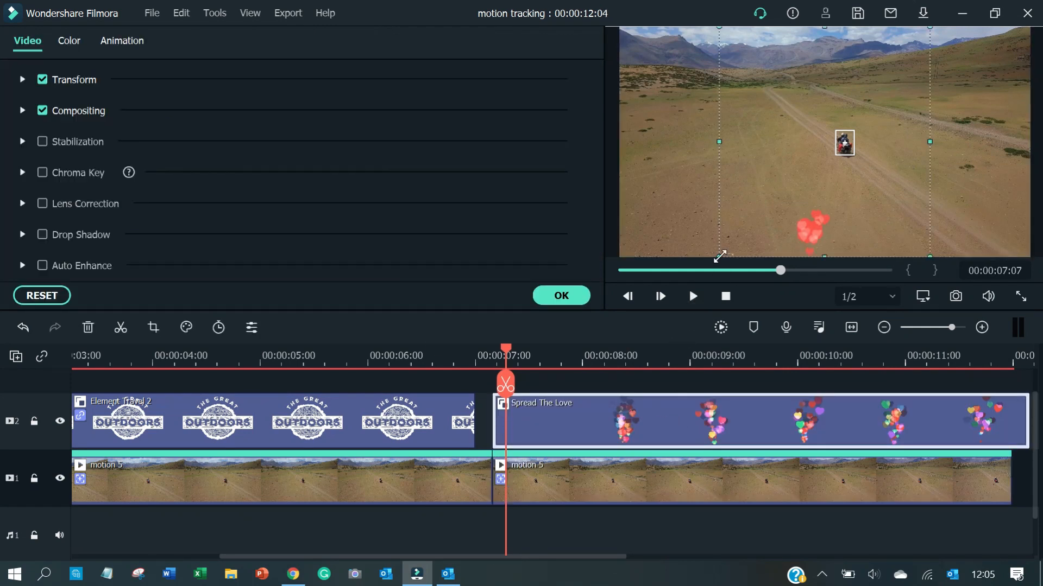
{"action": "left_click_drag", "start_coordinate": [815, 152], "coordinate": [855, 108]}
{"action": "left_click_drag", "start_coordinate": [901, 76], "coordinate": [849, 91]}
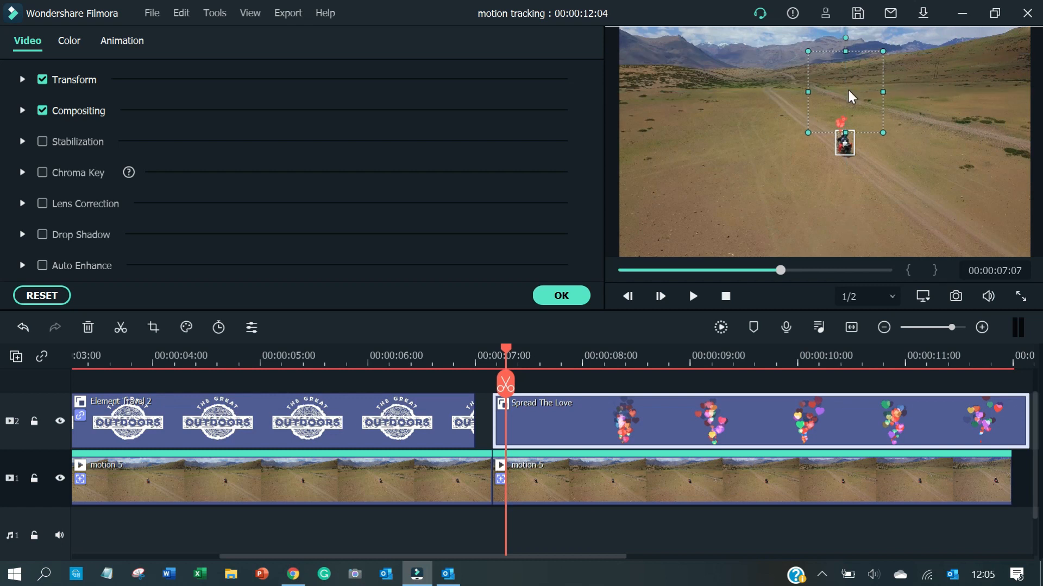
Step: Link Spread The Love to the motion tracking of the second motion 5 segment and play back the result
{"action": "left_click", "coordinate": [712, 479]}
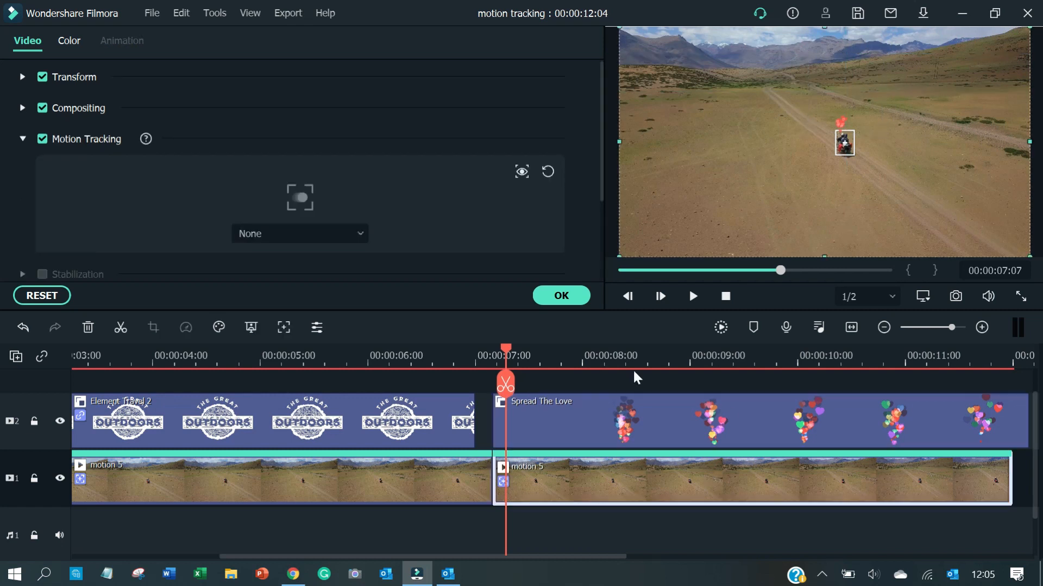
{"action": "left_click", "coordinate": [357, 234]}
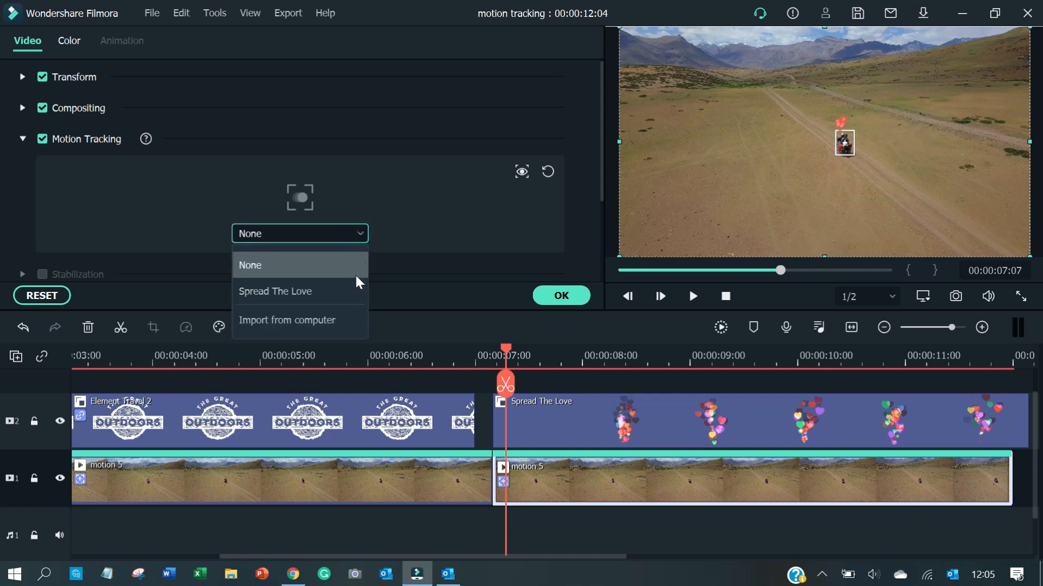
{"action": "left_click", "coordinate": [359, 291]}
{"action": "left_click", "coordinate": [569, 296]}
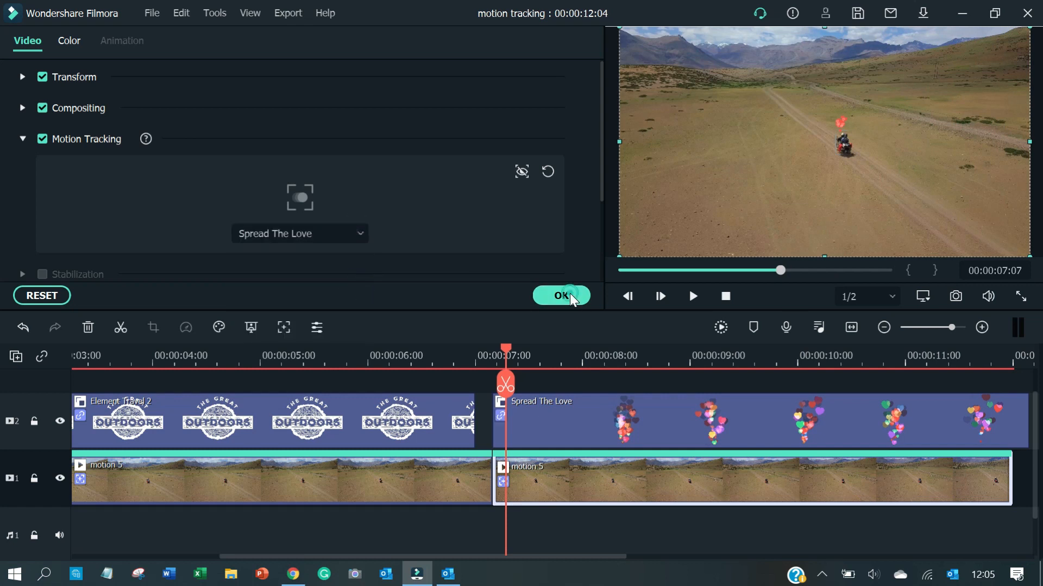
{"action": "key", "text": "space"}
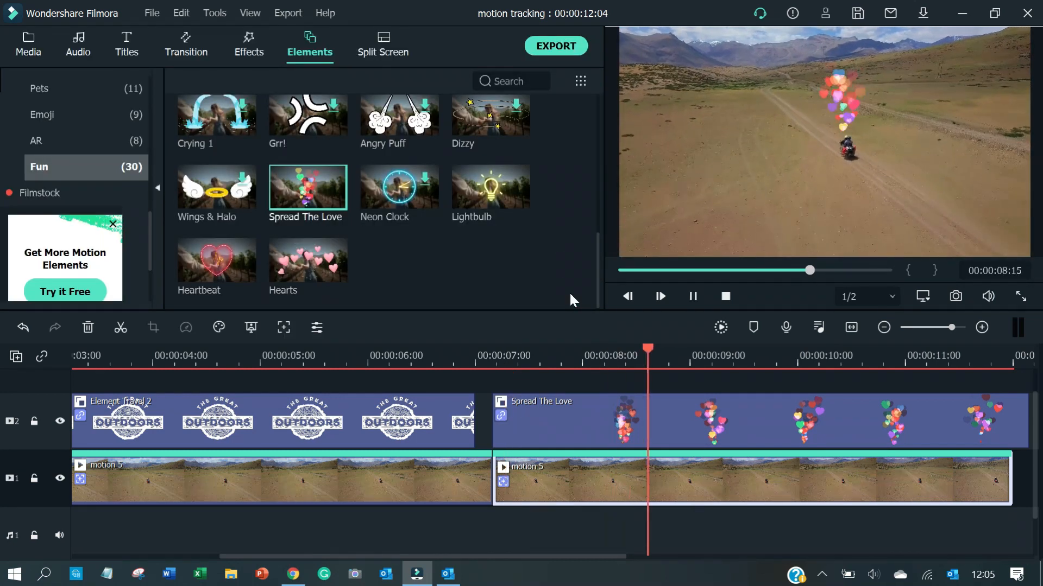